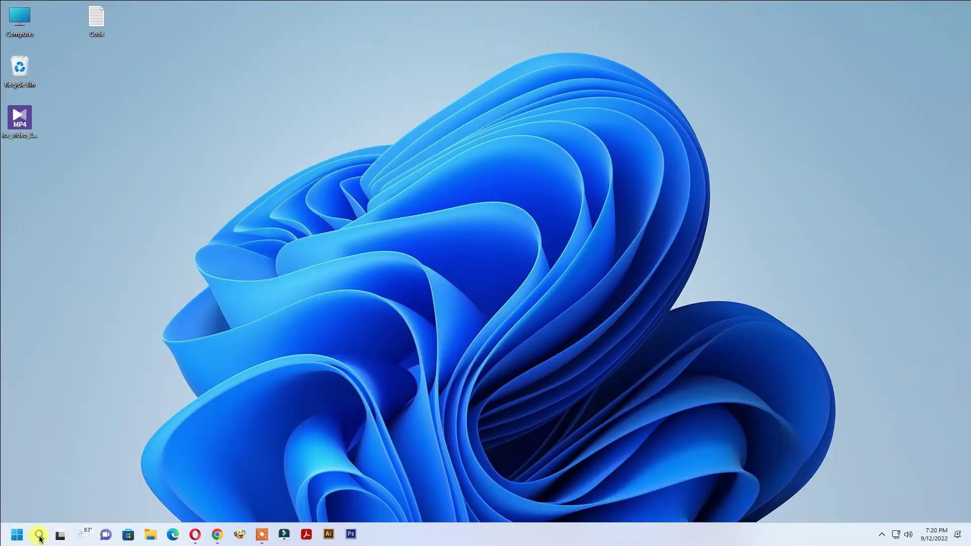
# Open and close the Windows search panel from the taskbar.
pyautogui.click(39, 536)
pyautogui.click(40, 536)
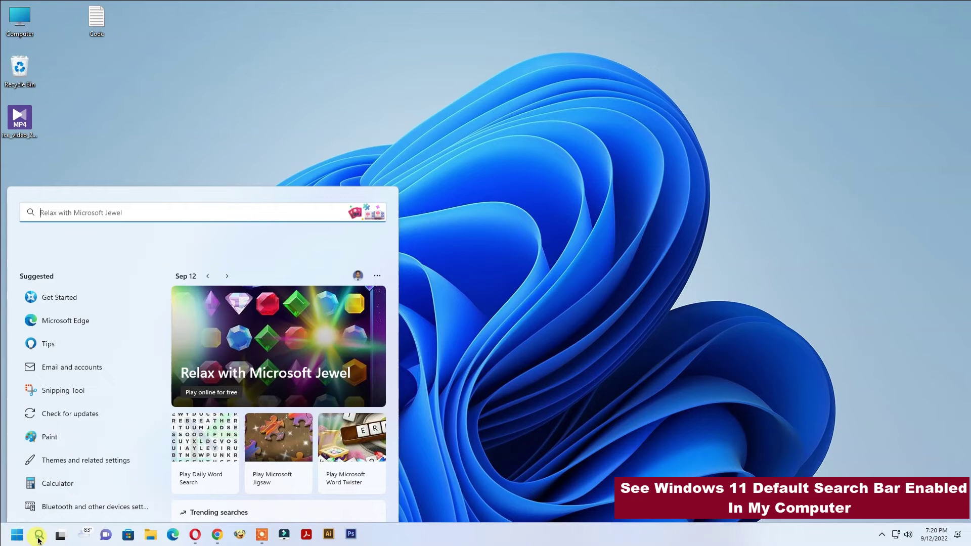
pyautogui.click(40, 537)
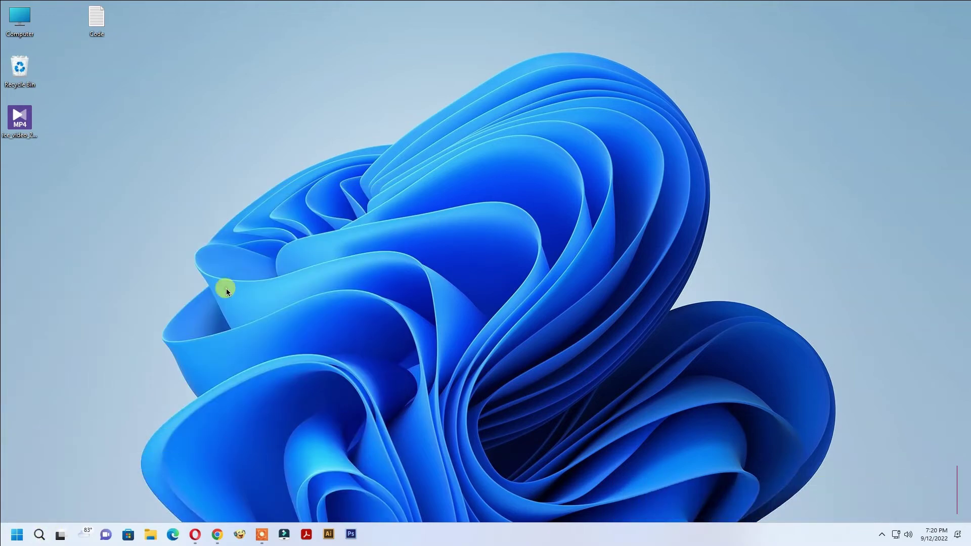
# In Opera, download ViVeTool-v0.3.1.zip from the ViVe releases page and open its folder.
pyautogui.click(195, 535)
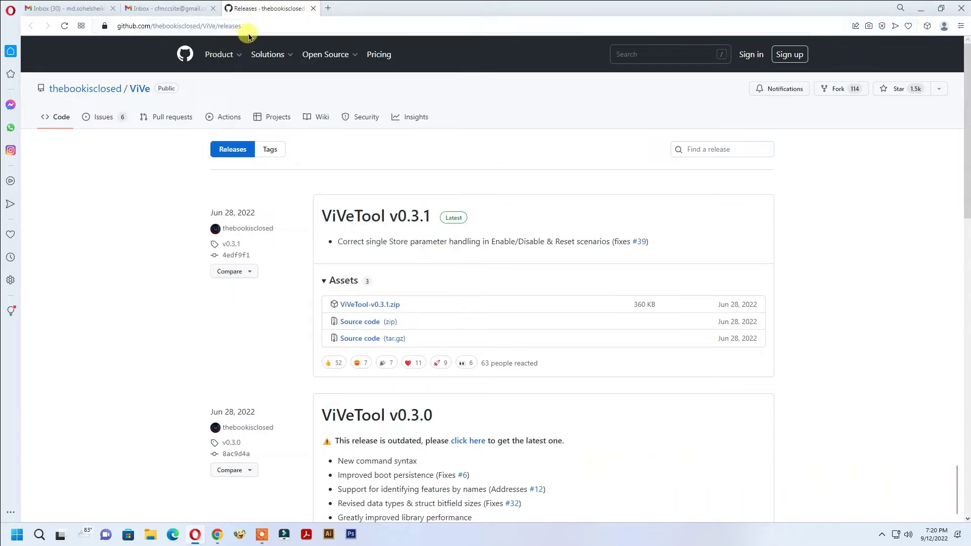
pyautogui.click(182, 25)
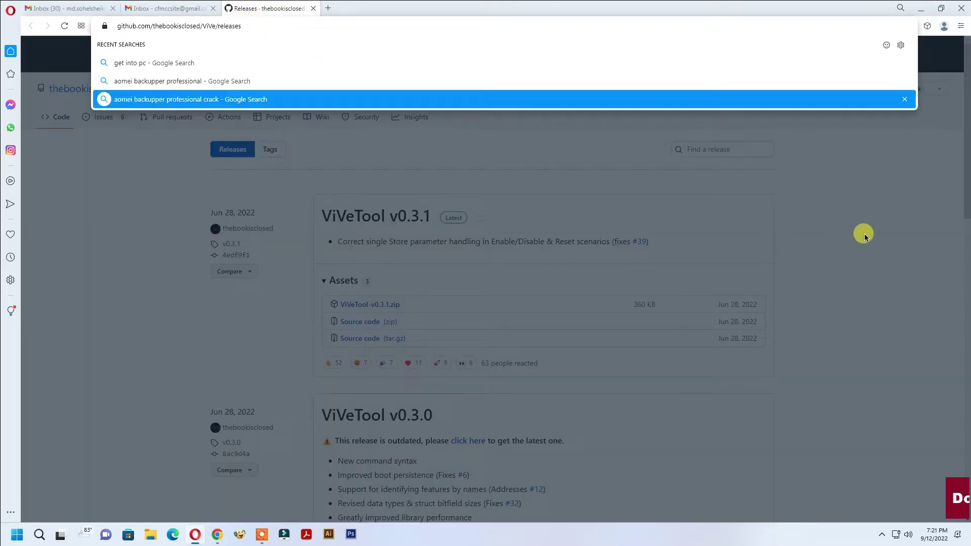
pyautogui.click(862, 232)
pyautogui.click(365, 304)
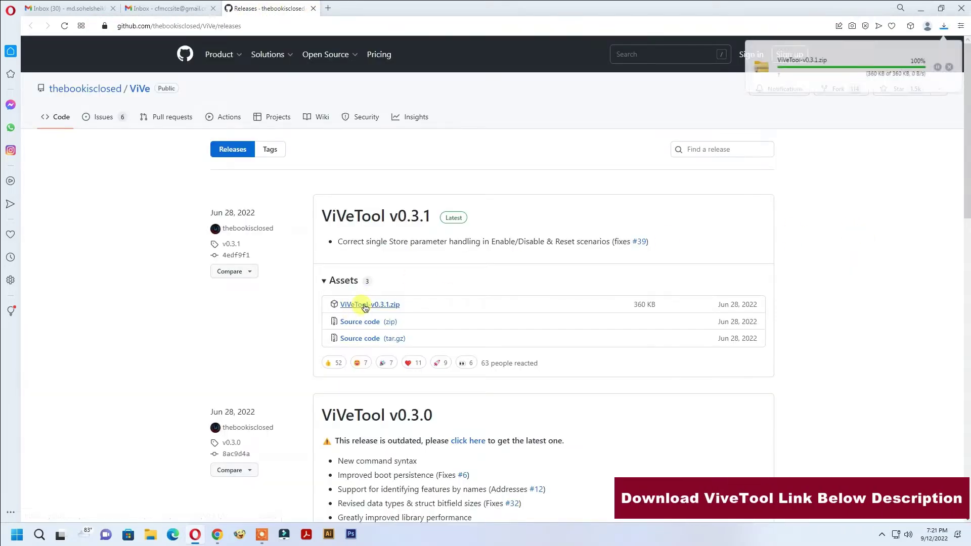
pyautogui.click(952, 70)
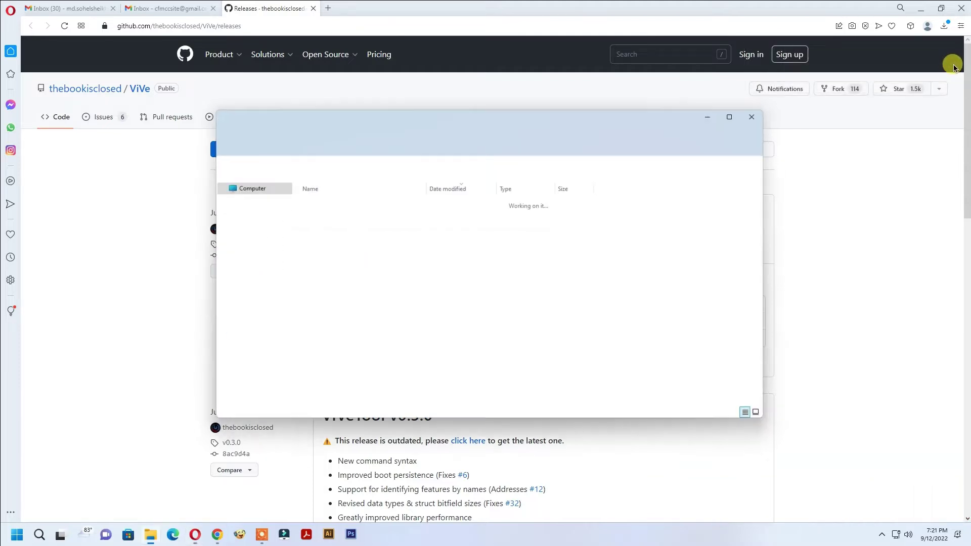
# Set up Extract All for ViVeTool-v0.3.1.zip with C:\Windows\System32 as destination.
pyautogui.rightClick(203, 108)
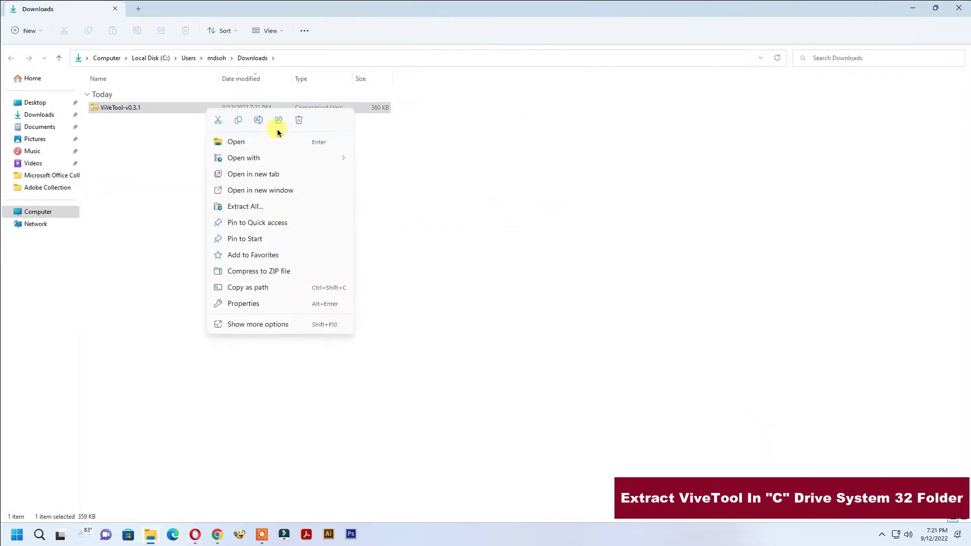
pyautogui.click(243, 206)
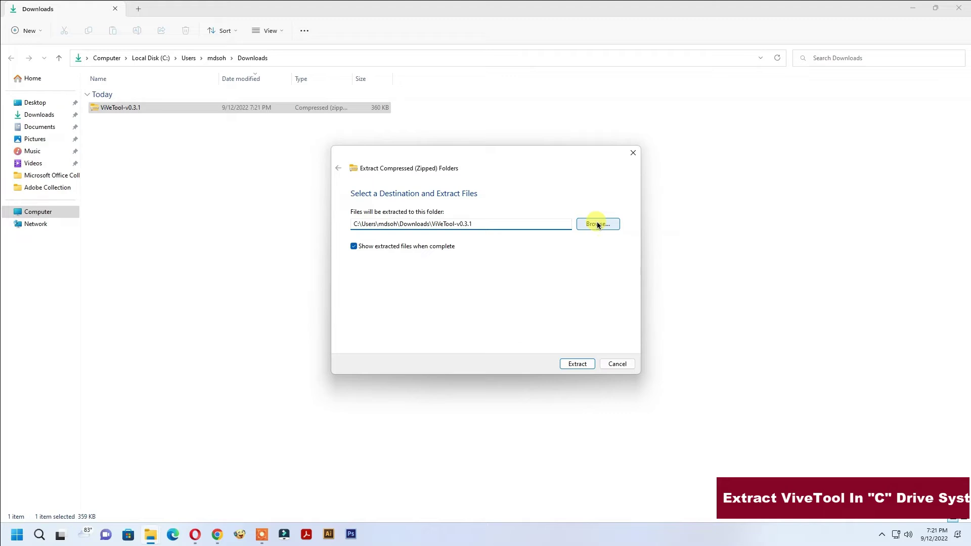
pyautogui.click(596, 224)
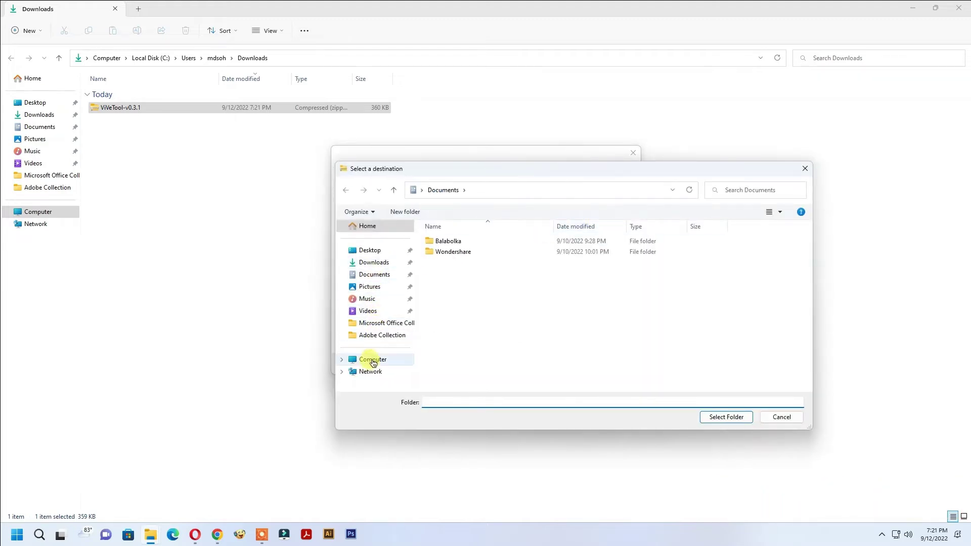
pyautogui.click(372, 359)
pyautogui.doubleClick(471, 249)
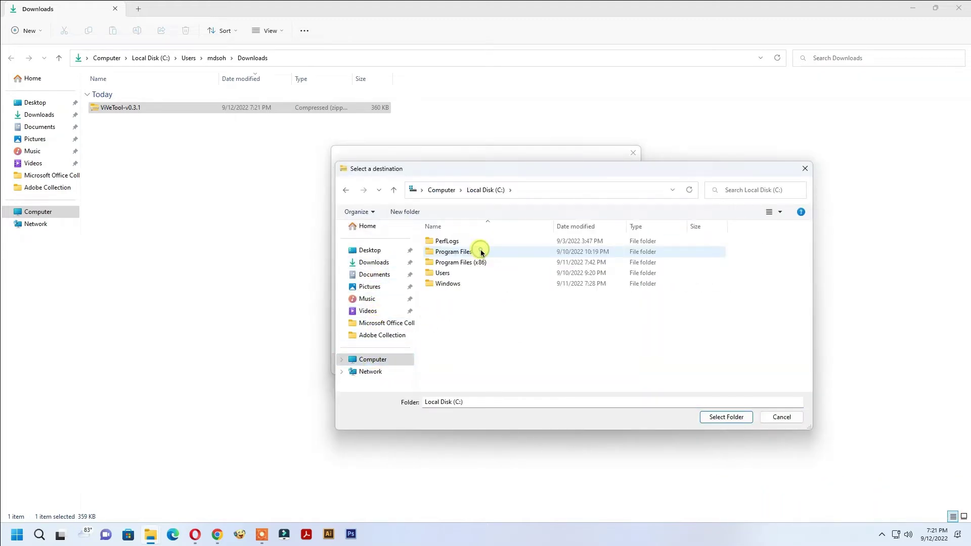
pyautogui.doubleClick(455, 286)
pyautogui.scroll(-10, 470, 304)
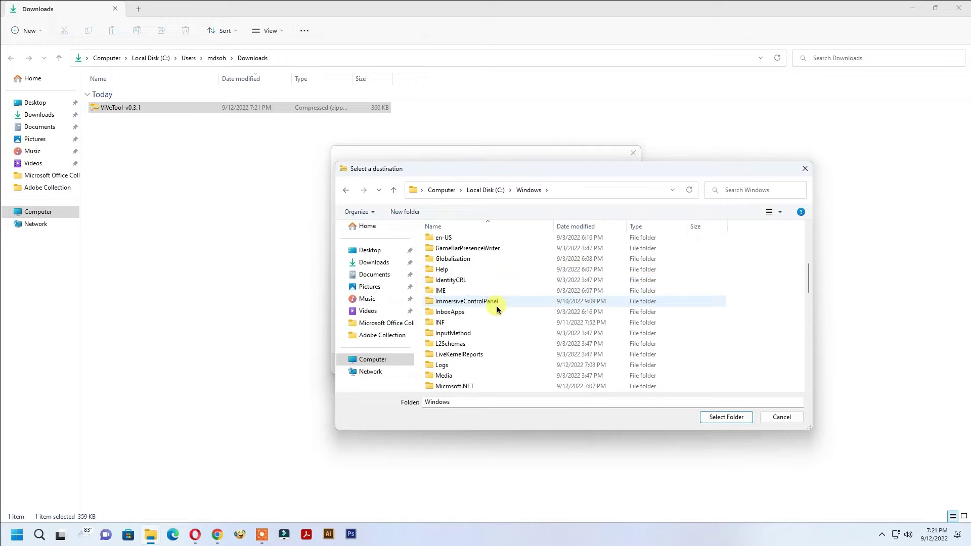
pyautogui.scroll(-5, 472, 336)
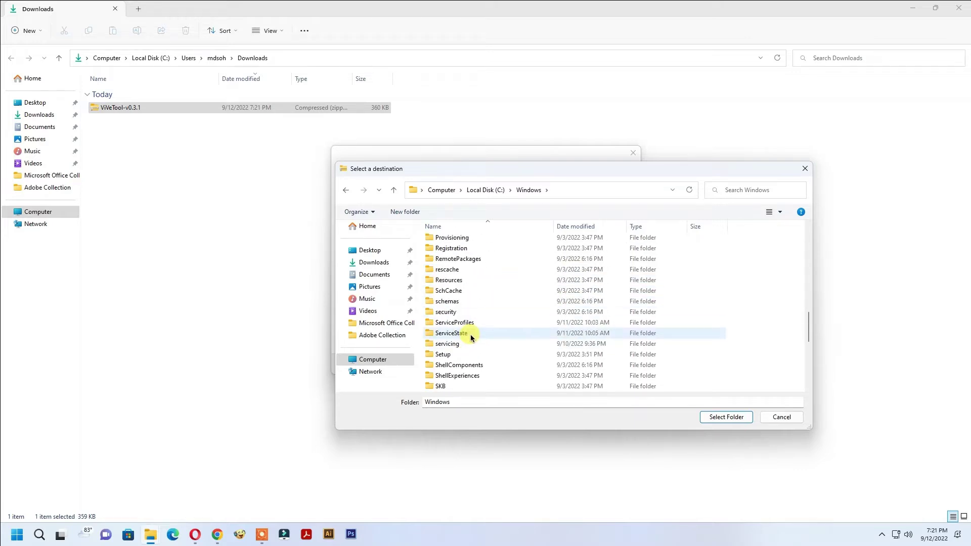
pyautogui.scroll(-3, 471, 334)
pyautogui.click(460, 377)
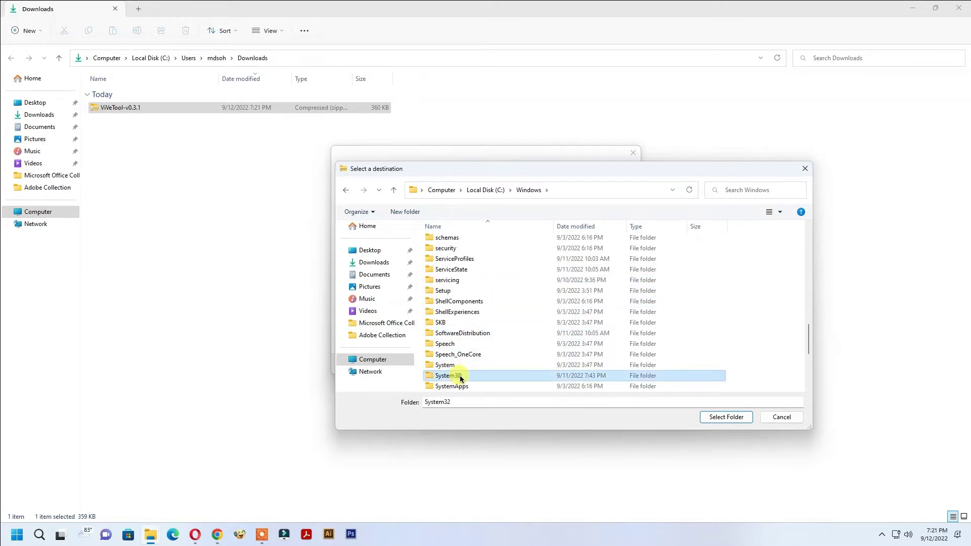
pyautogui.click(727, 417)
# Extract into System32, granting permission, then close Explorer and minimize Opera.
pyautogui.click(585, 364)
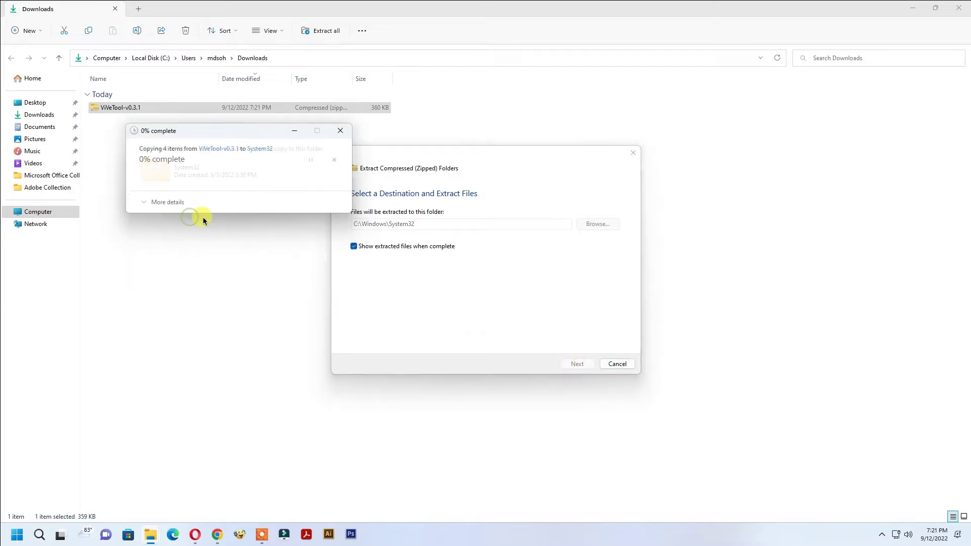
pyautogui.click(220, 218)
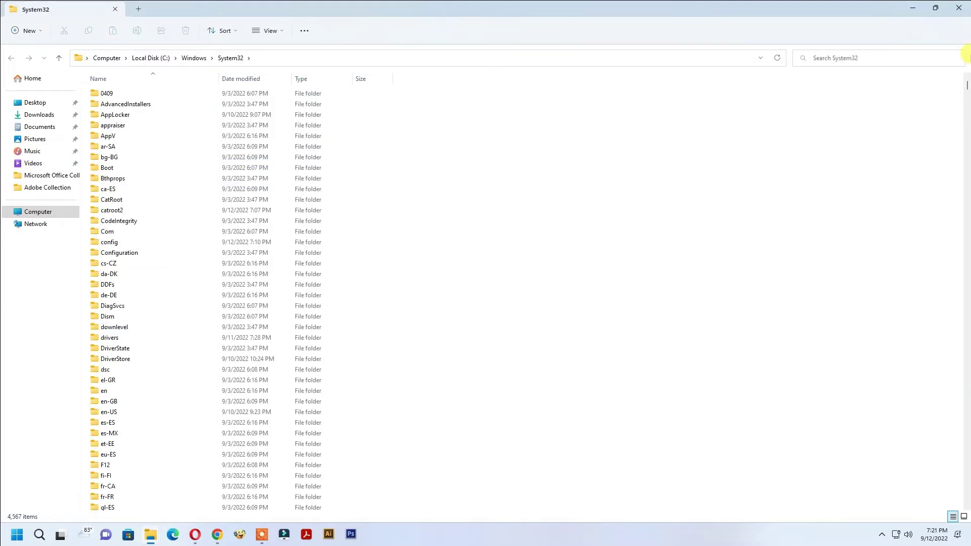
pyautogui.click(958, 8)
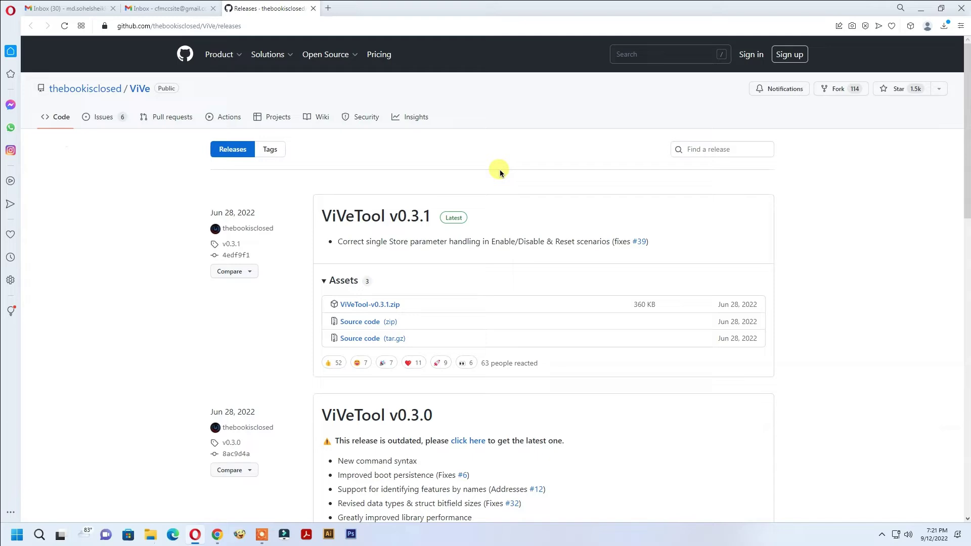
pyautogui.click(916, 7)
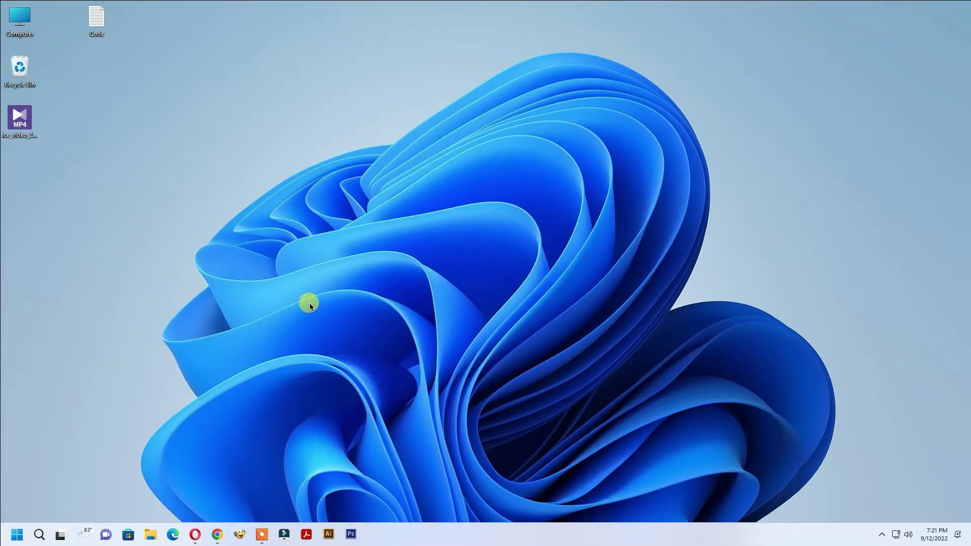
# Launch an administrator Command Prompt, centre its window, and select the Code note.
pyautogui.click(40, 535)
pyautogui.write('cmd')
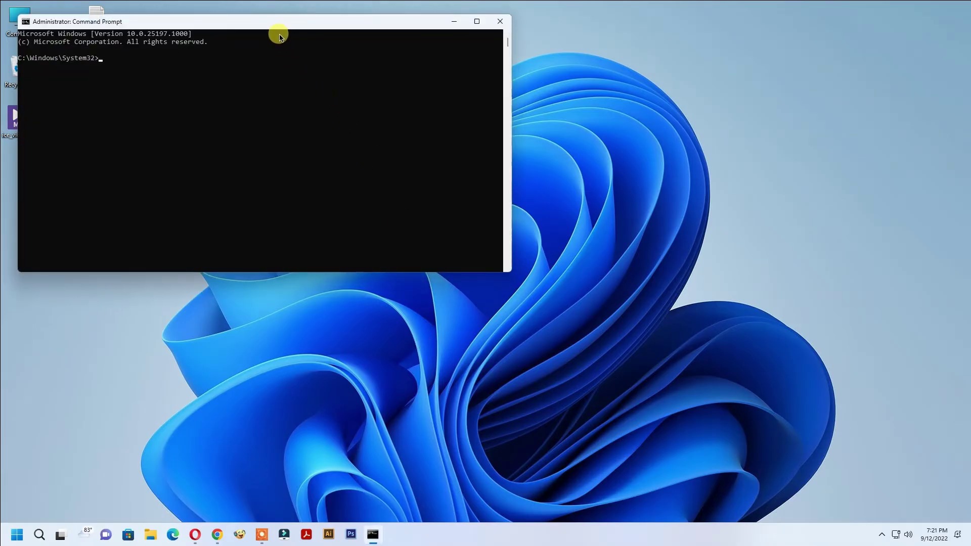
pyautogui.moveTo(280, 23); pyautogui.dragTo(481, 108)
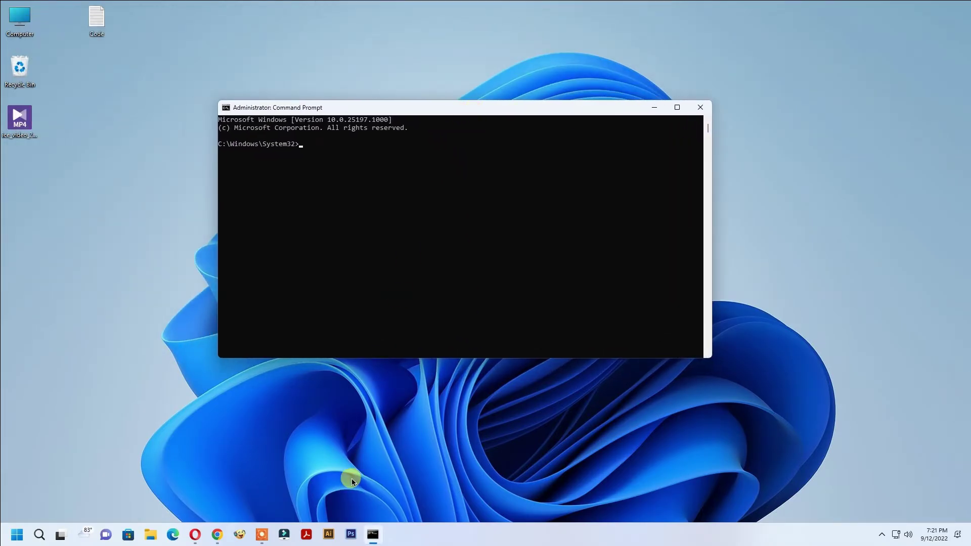
pyautogui.click(89, 8)
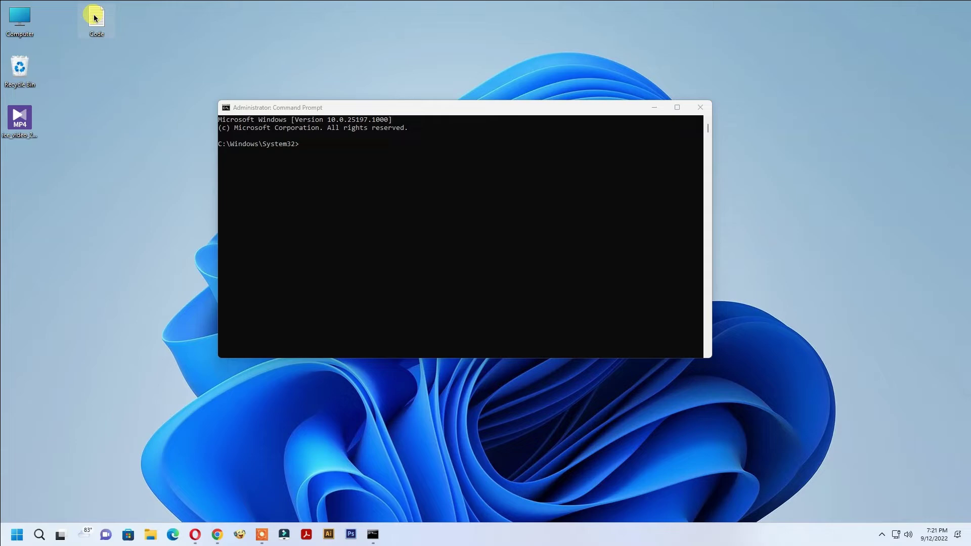
# Copy 'vivetool /enable /id:39072097 /variant:6' from Code.txt, run it, then close Command Prompt.
pyautogui.moveTo(391, 119); pyautogui.dragTo(228, 121)
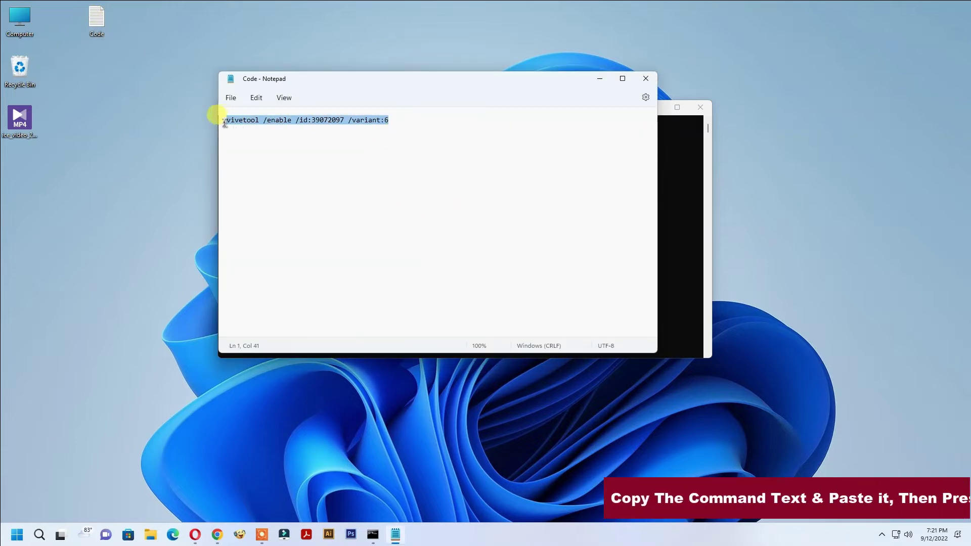
pyautogui.rightClick(254, 121)
pyautogui.click(284, 178)
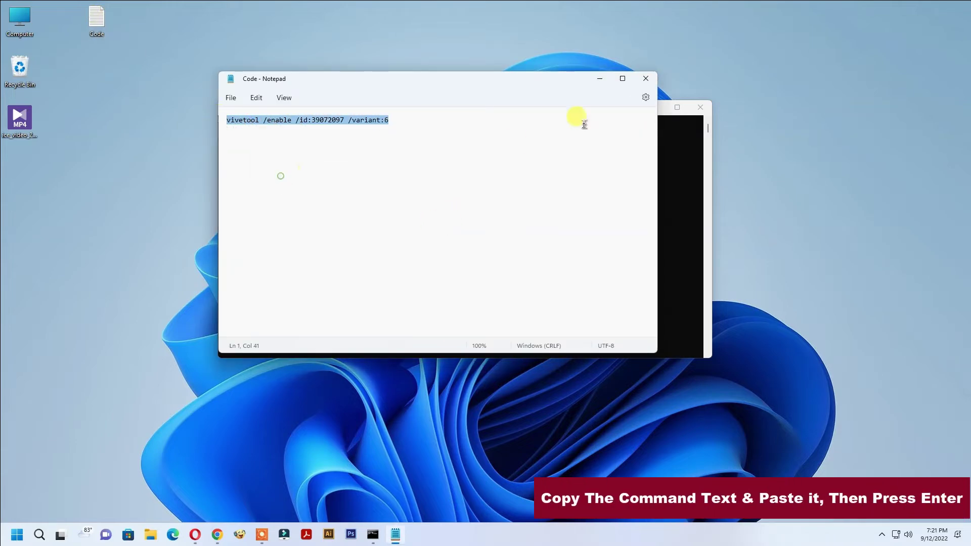
pyautogui.click(596, 79)
pyautogui.rightClick(524, 107)
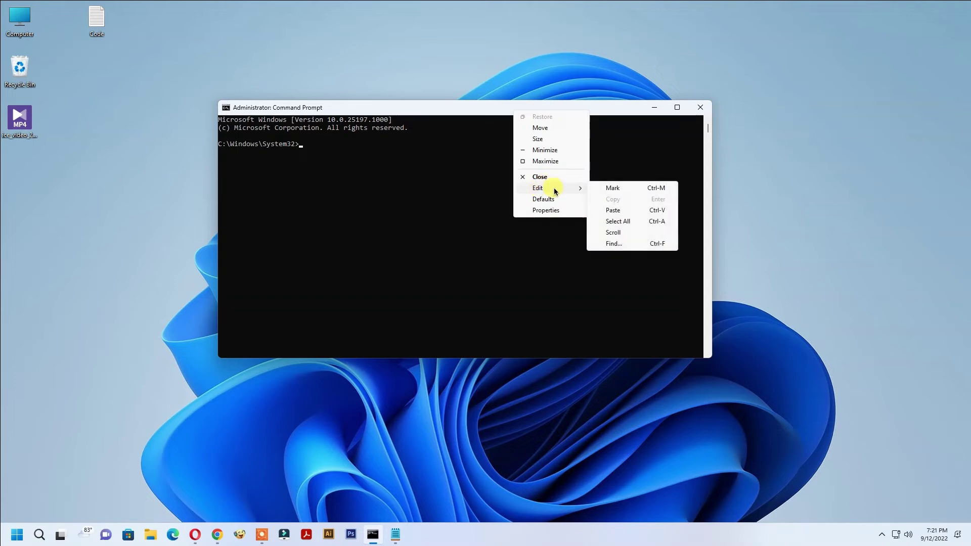
pyautogui.click(613, 211)
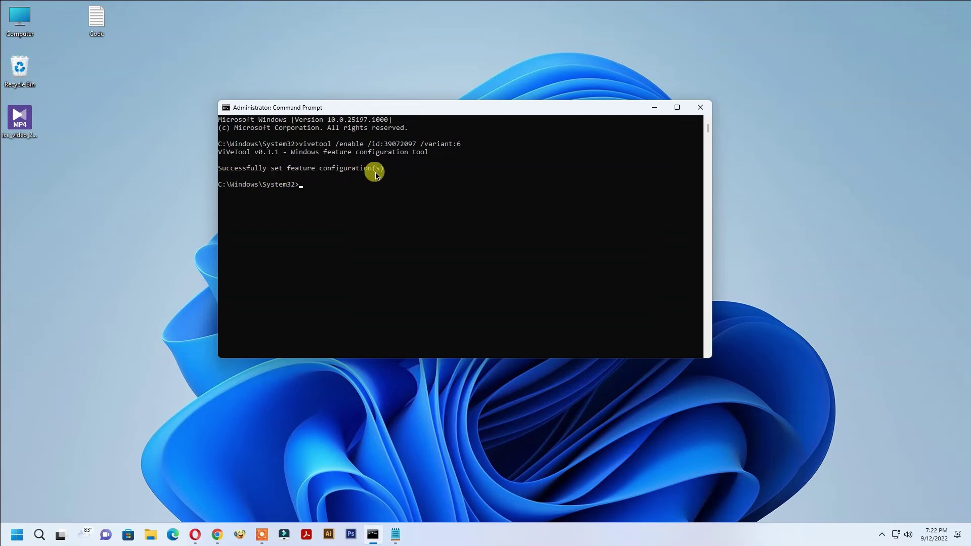
pyautogui.click(705, 106)
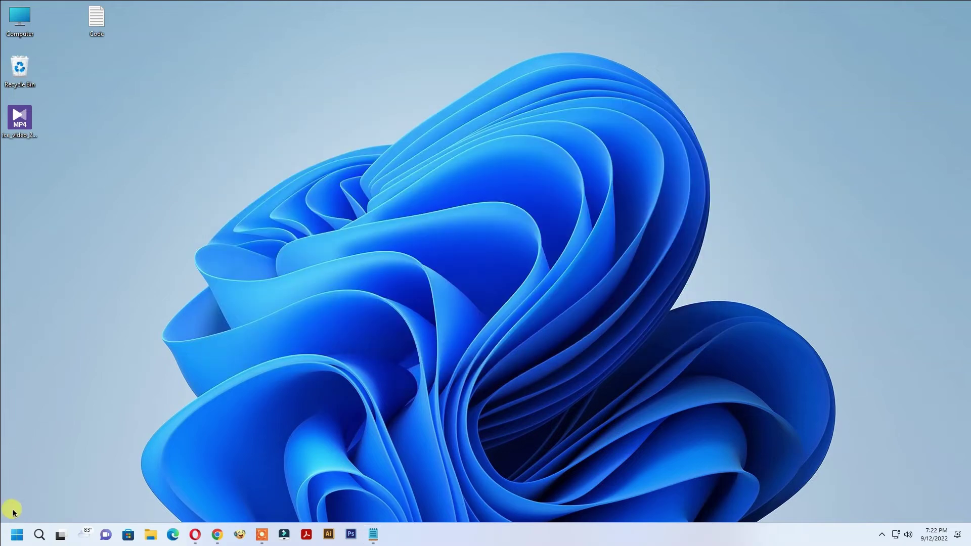
# Open Task Manager from the Start right-click menu and restart Windows Explorer.
pyautogui.rightClick(14, 534)
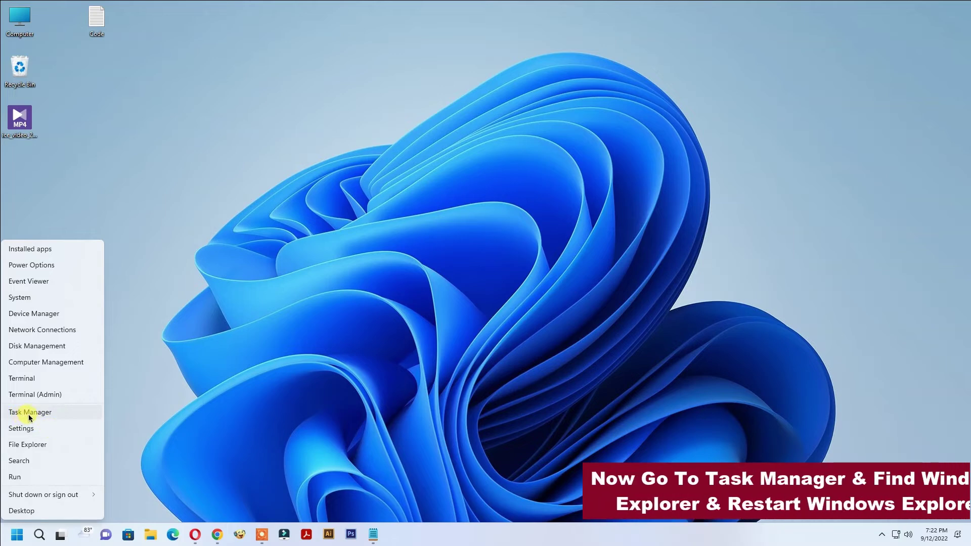
pyautogui.click(69, 412)
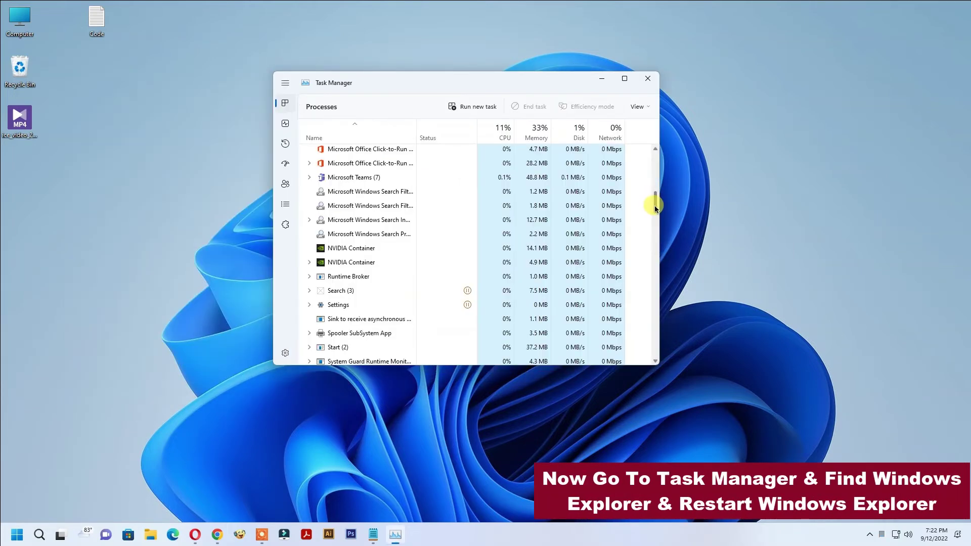
pyautogui.moveTo(650, 203); pyautogui.dragTo(655, 345)
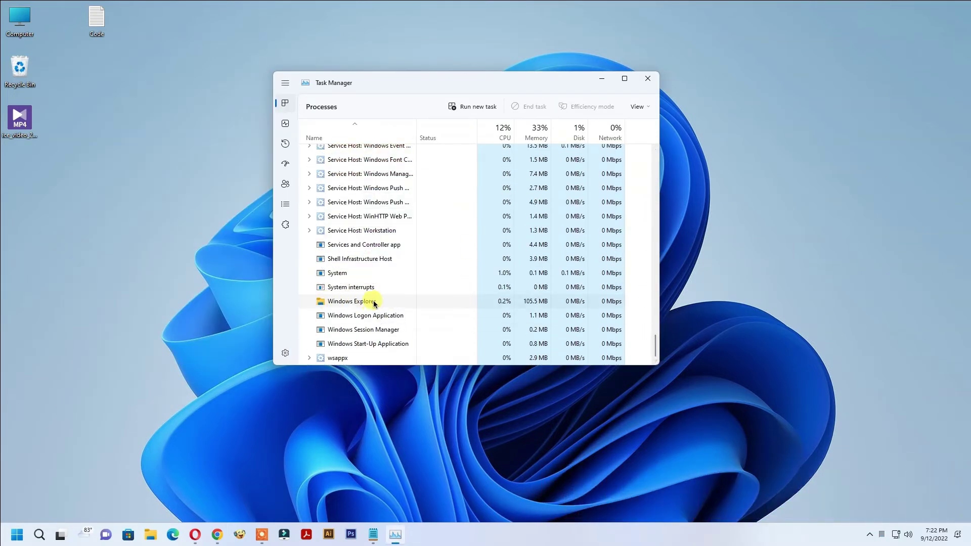
pyautogui.rightClick(347, 303)
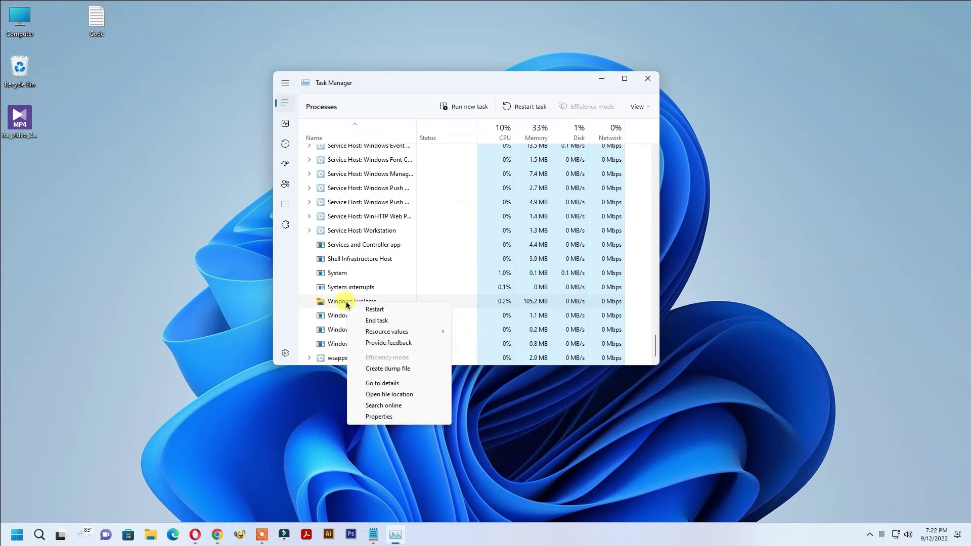
pyautogui.click(372, 310)
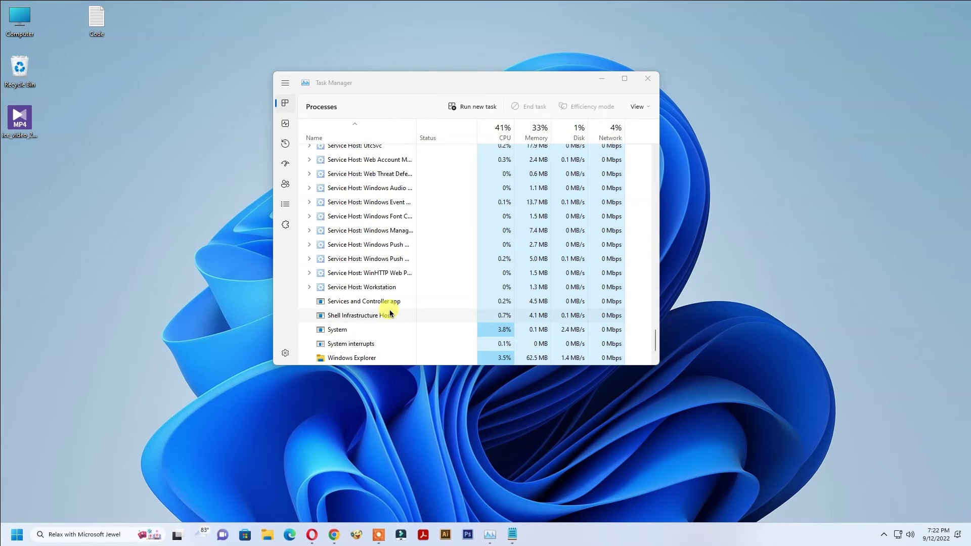
# Close Task Manager, then open, close and reopen the new taskbar search panel.
pyautogui.click(653, 76)
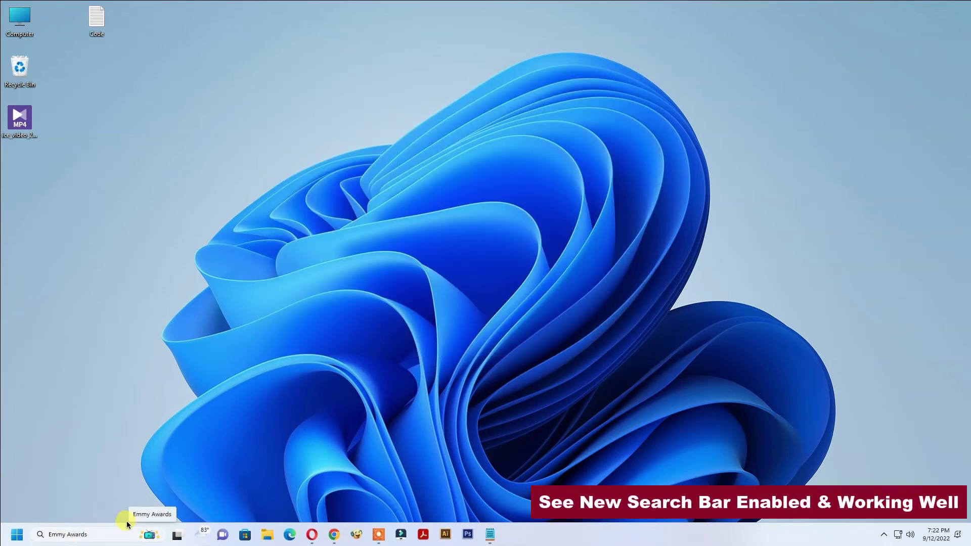
pyautogui.click(67, 535)
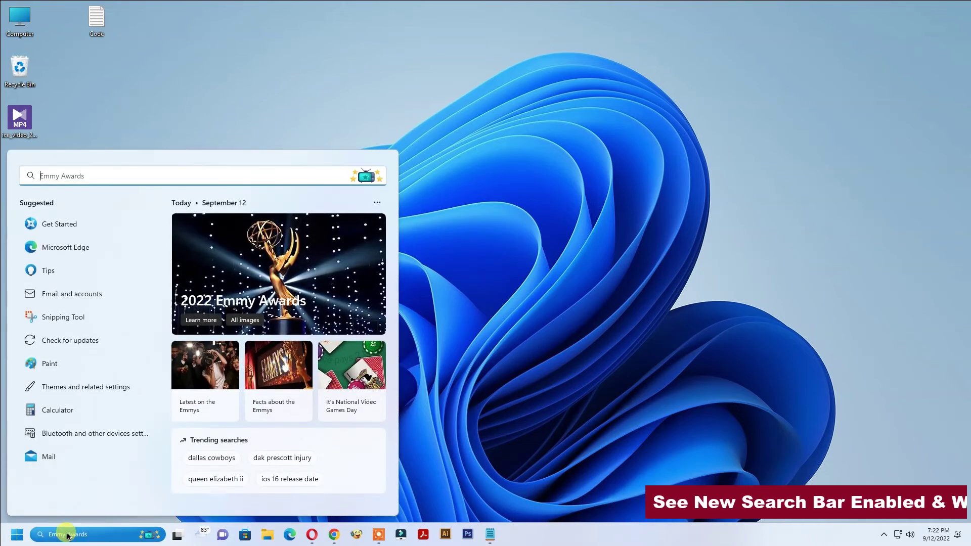
pyautogui.click(67, 535)
pyautogui.click(71, 536)
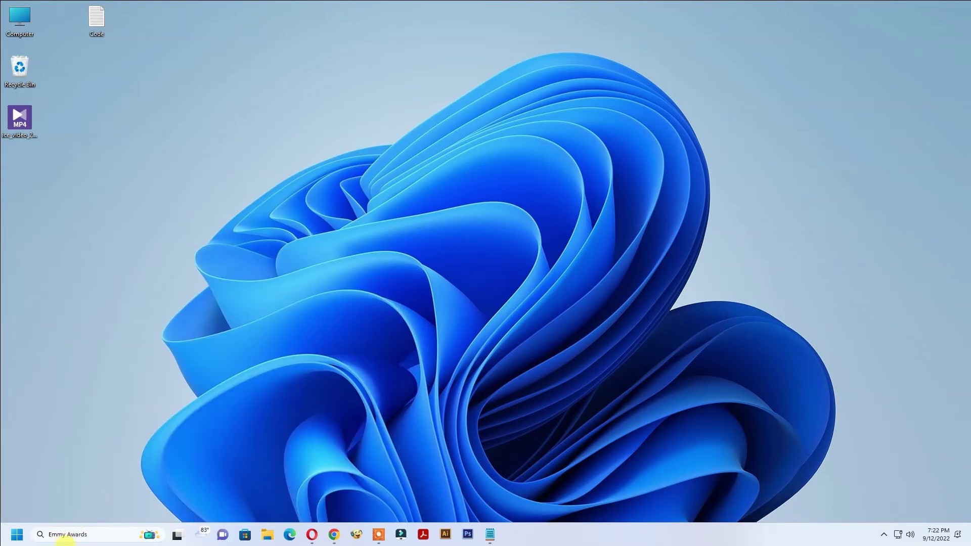